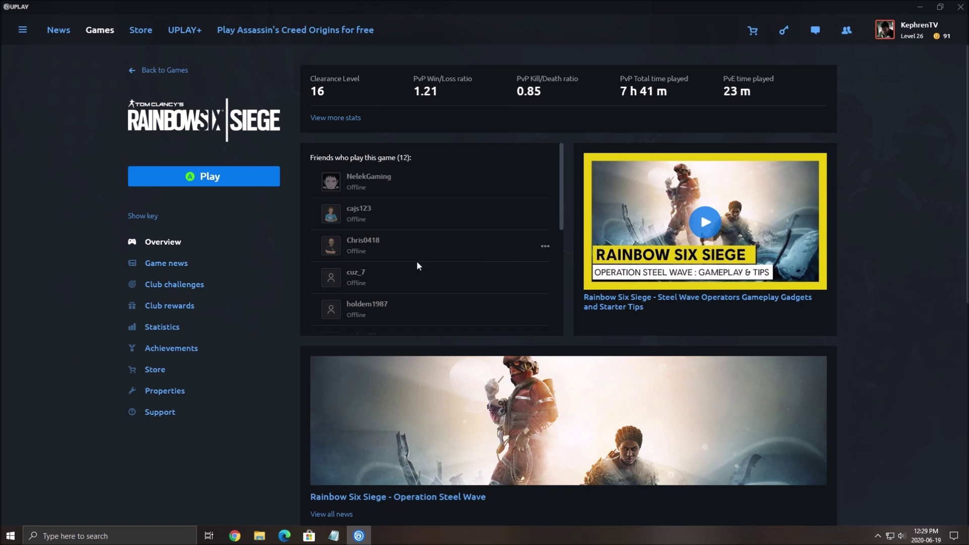
Open the Windows Game Mode settings and check the Game Mode, Game bar and Captures options.
{"action": "left_click", "coordinate": [111, 539]}
{"action": "type", "text": "game mod"}
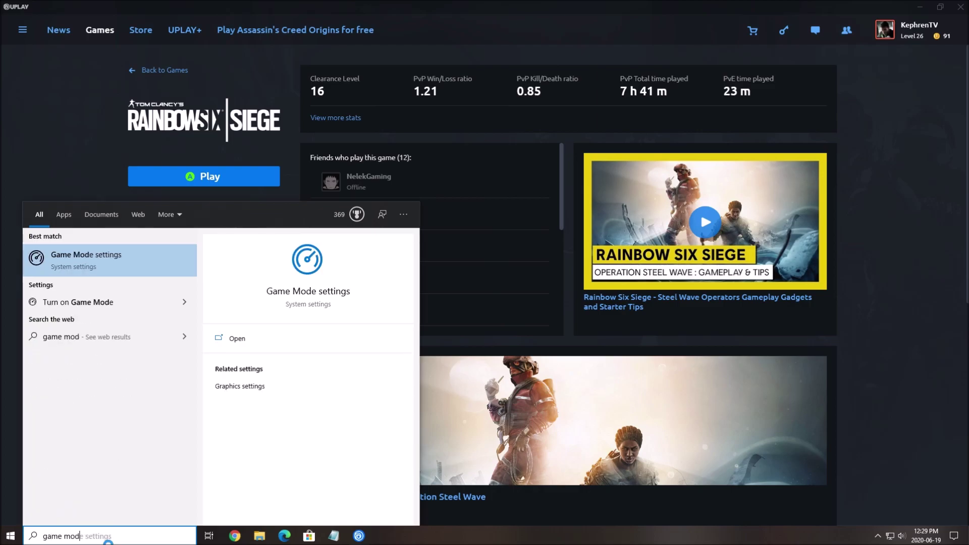
{"action": "key", "text": "Return"}
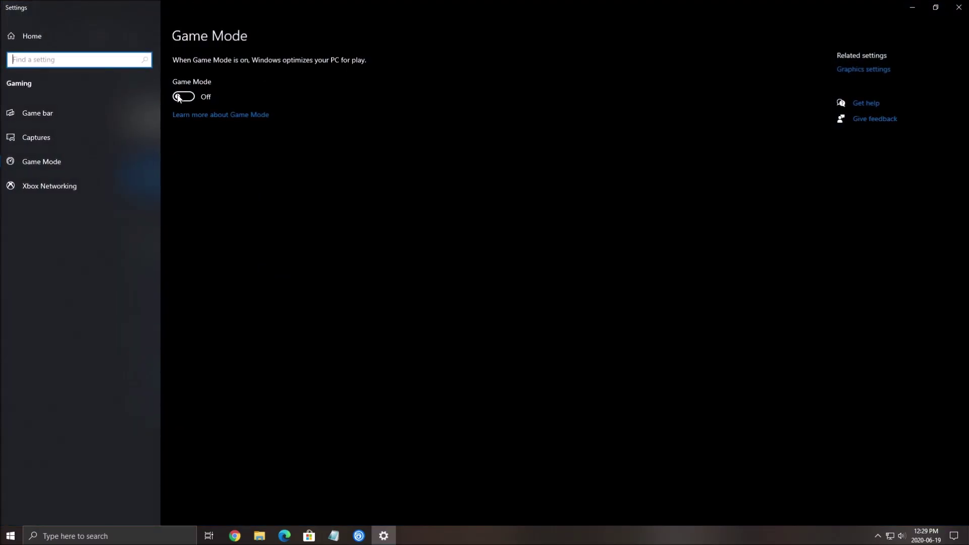
{"action": "left_click", "coordinate": [38, 112]}
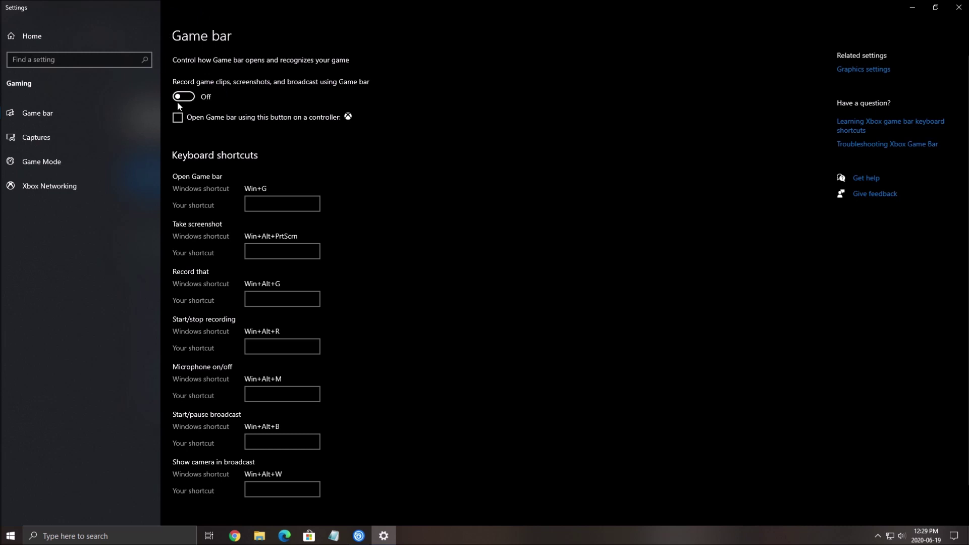
{"action": "left_click", "coordinate": [59, 141]}
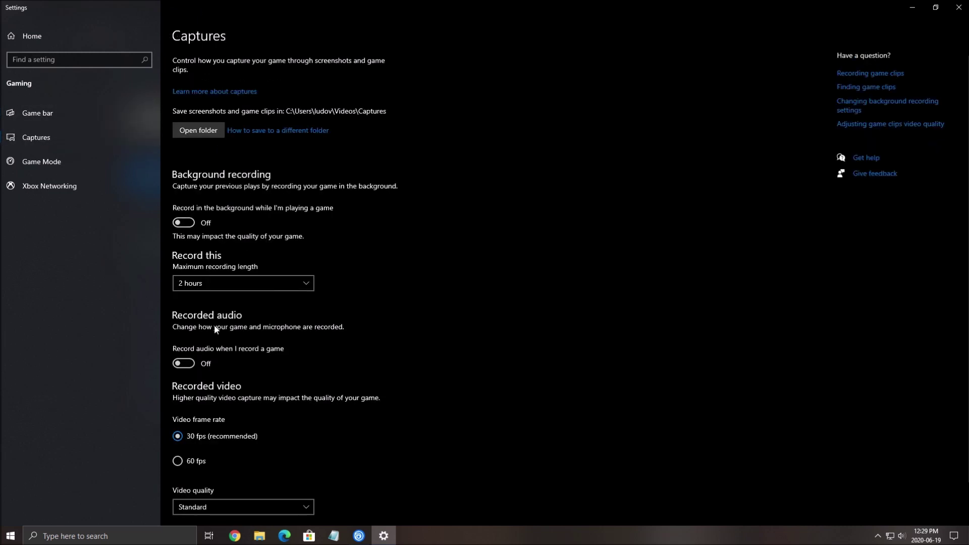
{"action": "left_click", "coordinate": [915, 6]}
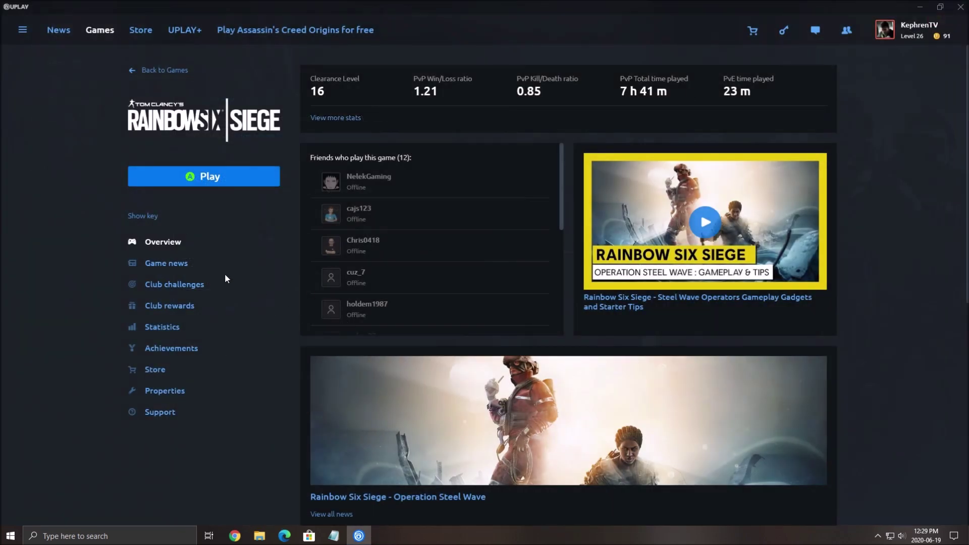
Open Rainbow Six Siege's local install folder from its game properties and locate the RainbowSix and RainbowSix_Vulkan applications.
{"action": "left_click", "coordinate": [170, 394]}
{"action": "left_click", "coordinate": [341, 238]}
{"action": "scroll", "coordinate": [540, 341], "scroll_direction": "down", "scroll_amount": 7}
{"action": "scroll", "coordinate": [495, 372], "scroll_direction": "up", "scroll_amount": 7}
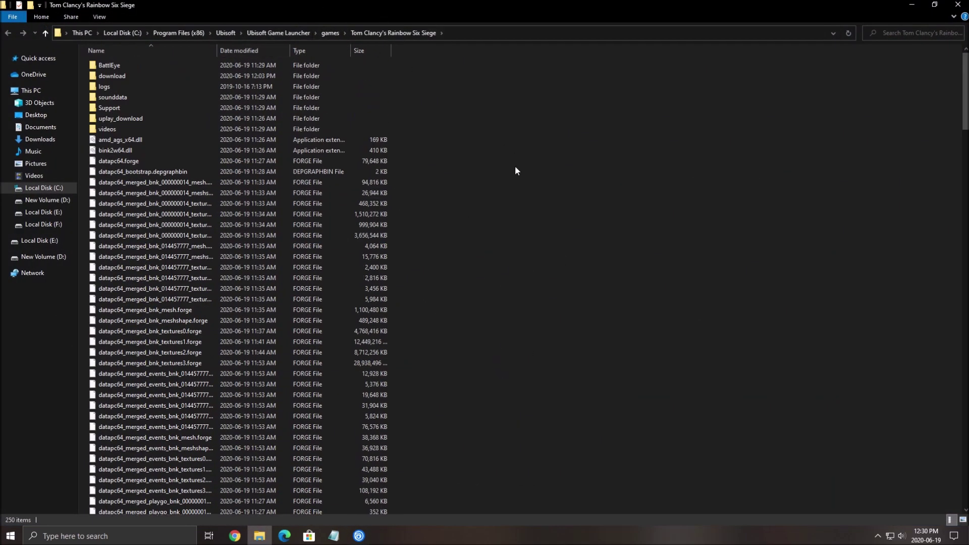
{"action": "scroll", "coordinate": [467, 272], "scroll_direction": "down", "scroll_amount": 14}
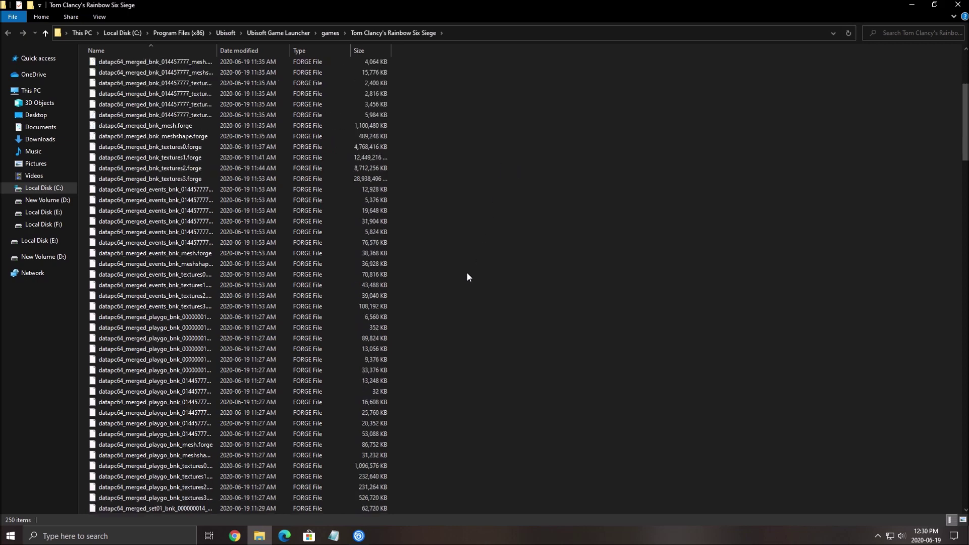
{"action": "scroll", "coordinate": [471, 357], "scroll_direction": "down", "scroll_amount": 20}
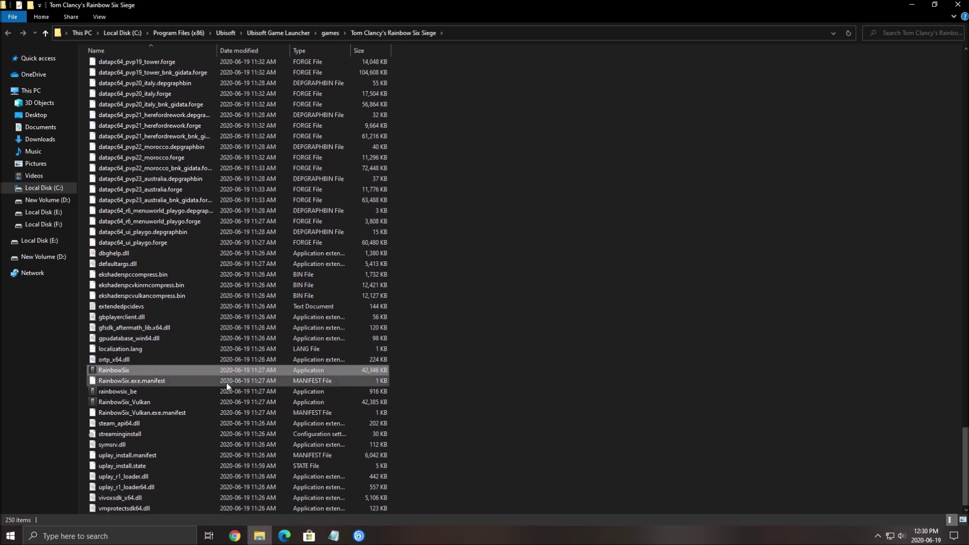
{"action": "left_click", "coordinate": [113, 371]}
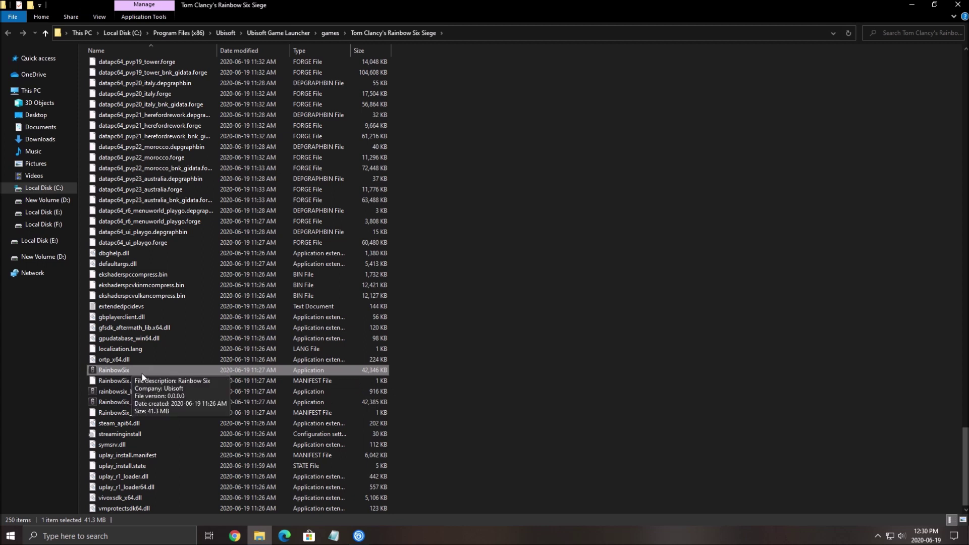
{"action": "left_click", "coordinate": [141, 403]}
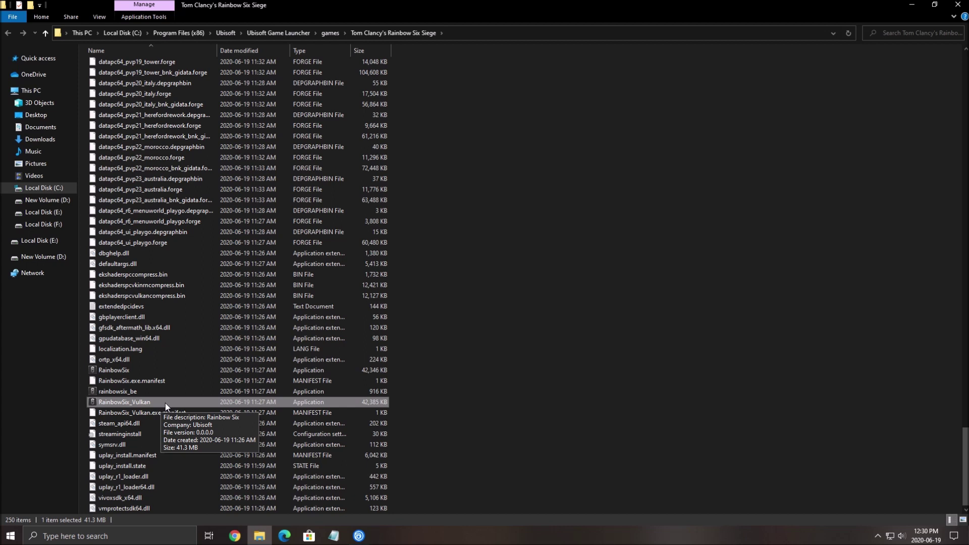
Check the fullscreen optimizations and high DPI scaling override in RainbowSix_Vulkan's compatibility properties, accept them and put the folder window away.
{"action": "right_click", "coordinate": [133, 402]}
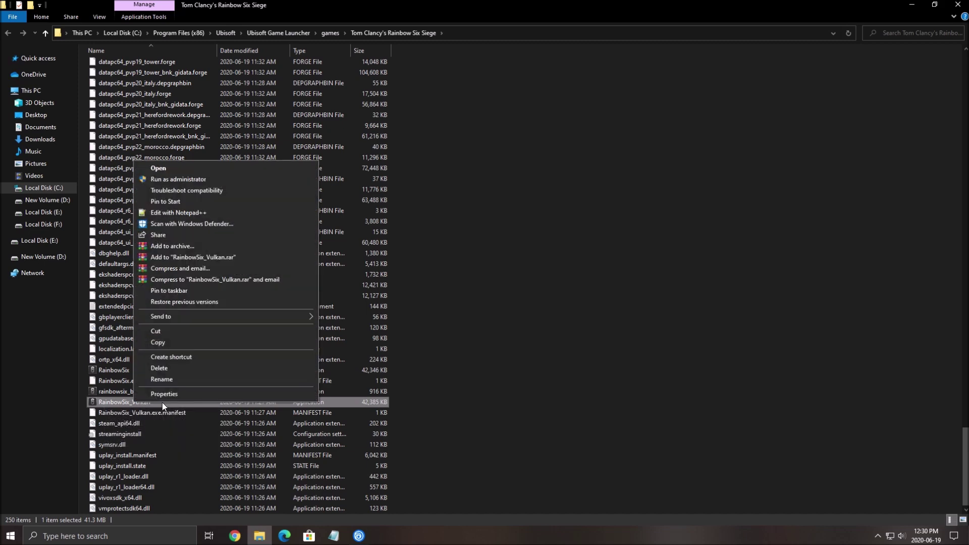
{"action": "left_click", "coordinate": [162, 395]}
{"action": "left_click", "coordinate": [234, 291]}
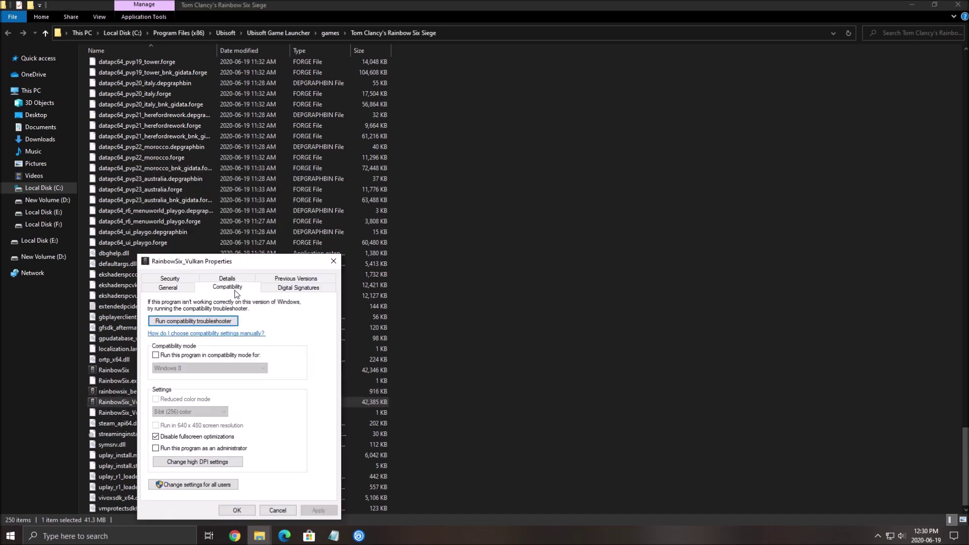
{"action": "left_click", "coordinate": [168, 463]}
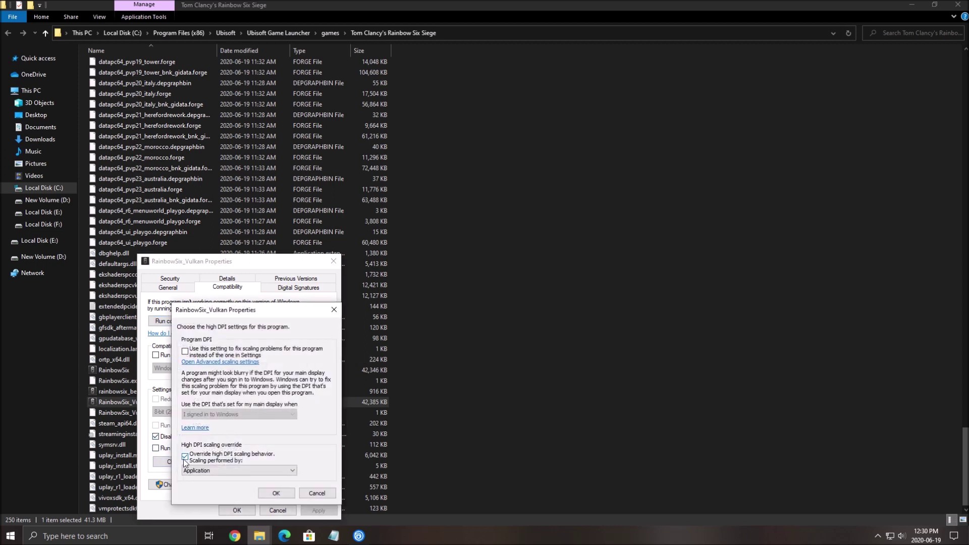
{"action": "left_click", "coordinate": [273, 490]}
{"action": "left_click", "coordinate": [237, 509]}
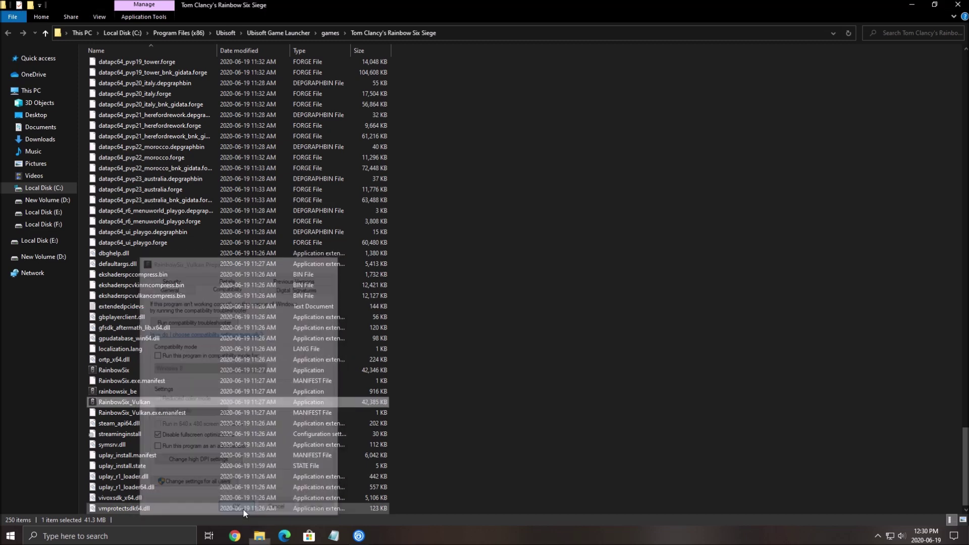
{"action": "left_click", "coordinate": [908, 5]}
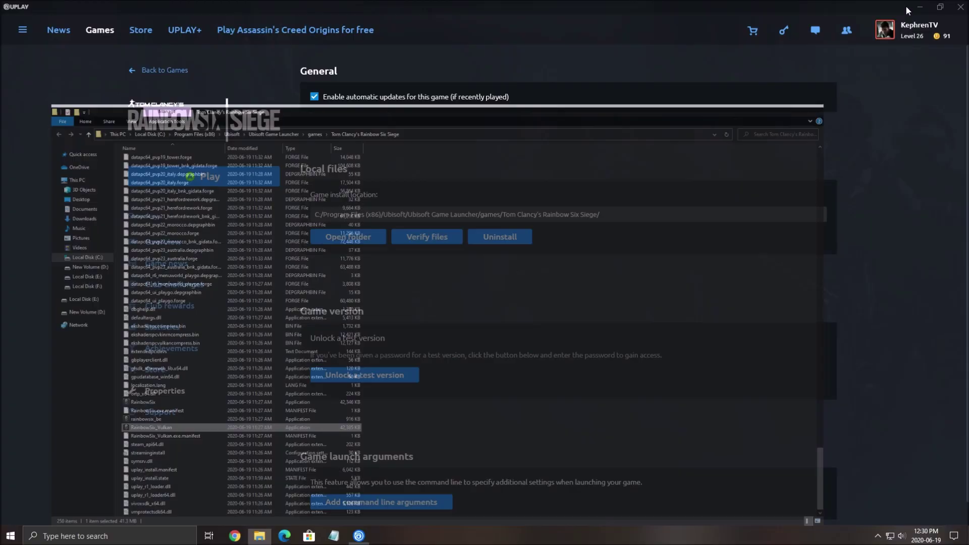
Return to the game's overview and launch Tom Clancy's Rainbow Six Siege - Vulkan.
{"action": "left_click", "coordinate": [186, 244]}
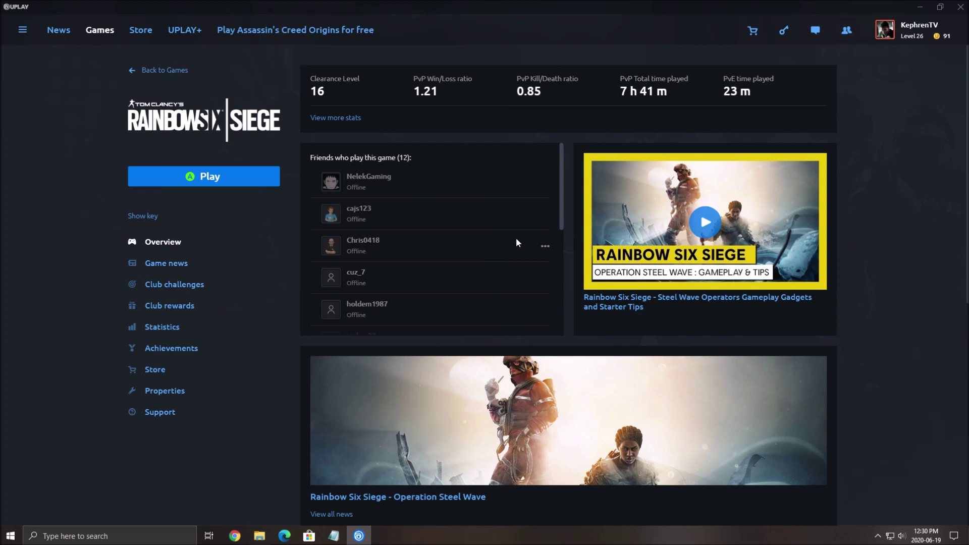
{"action": "left_click", "coordinate": [214, 182]}
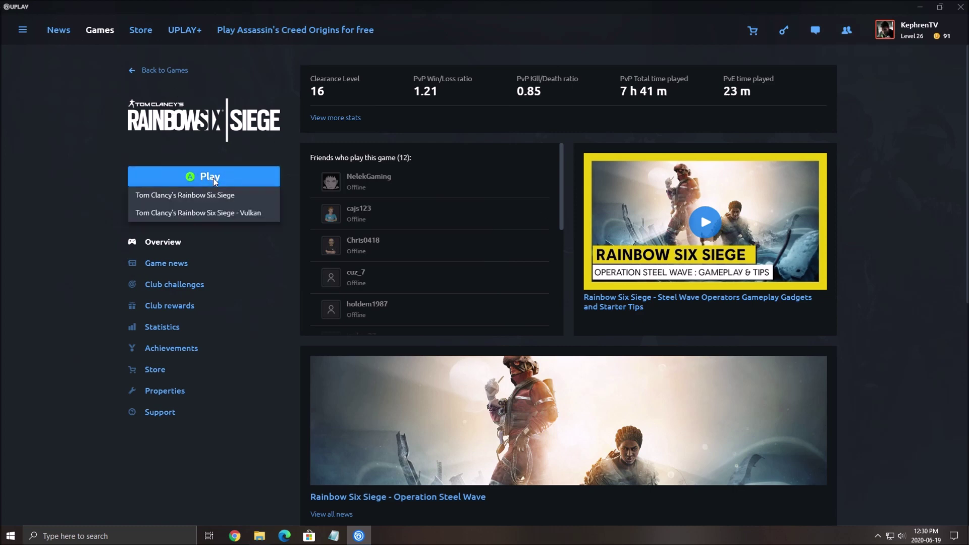
{"action": "left_click", "coordinate": [254, 215]}
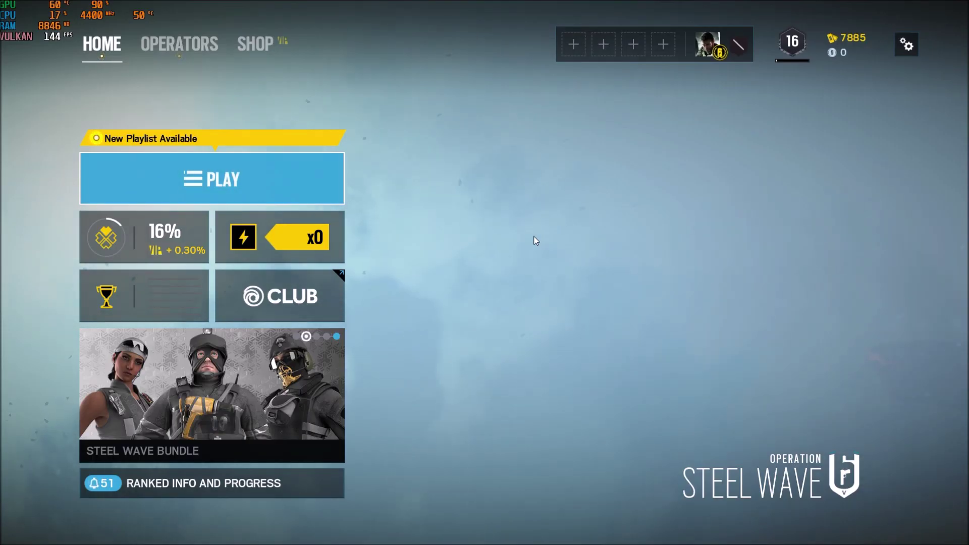
Open the Display settings in the game's options.
{"action": "left_click", "coordinate": [906, 46]}
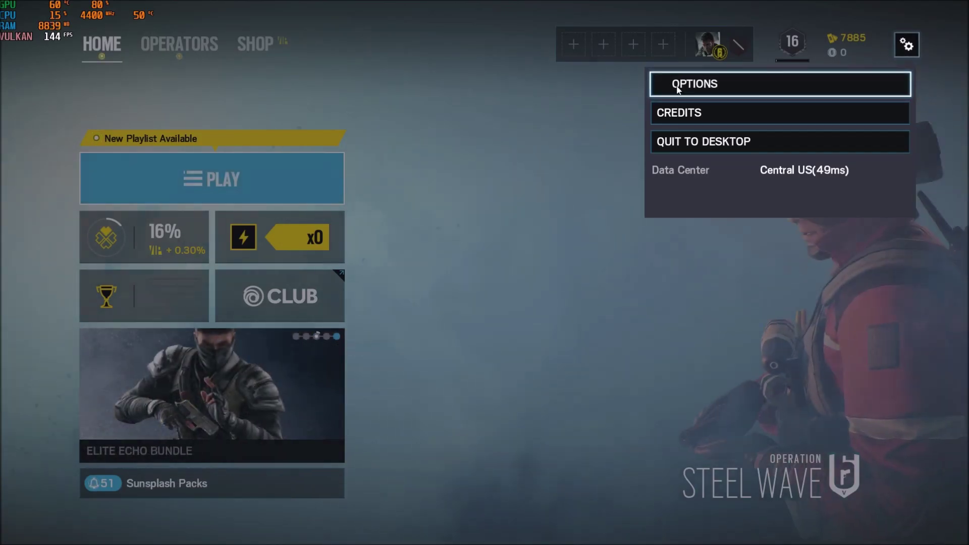
{"action": "left_click", "coordinate": [707, 82]}
{"action": "left_click", "coordinate": [232, 139]}
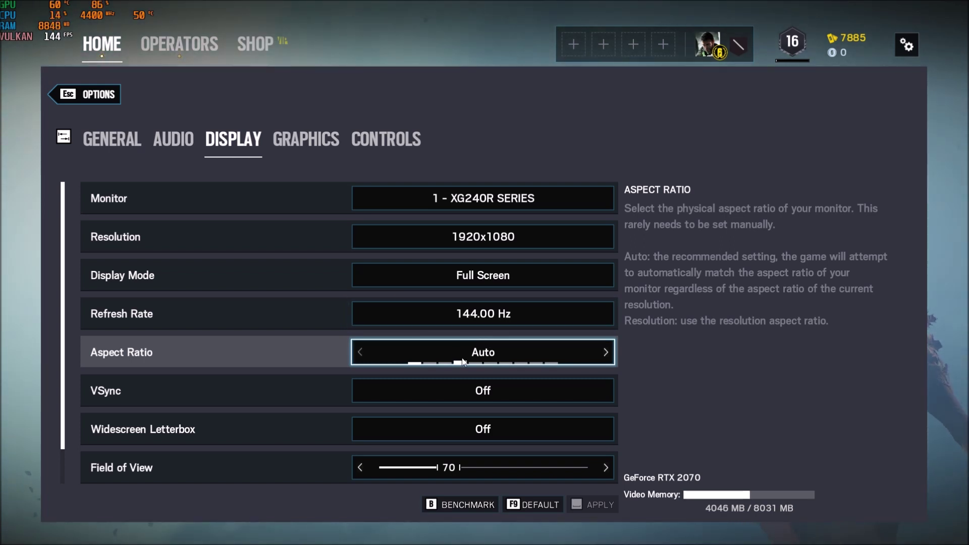
Try the 4:3 aspect ratio and return the setting to Auto.
{"action": "left_click", "coordinate": [605, 352]}
{"action": "left_click", "coordinate": [605, 353]}
{"action": "left_click", "coordinate": [605, 352]}
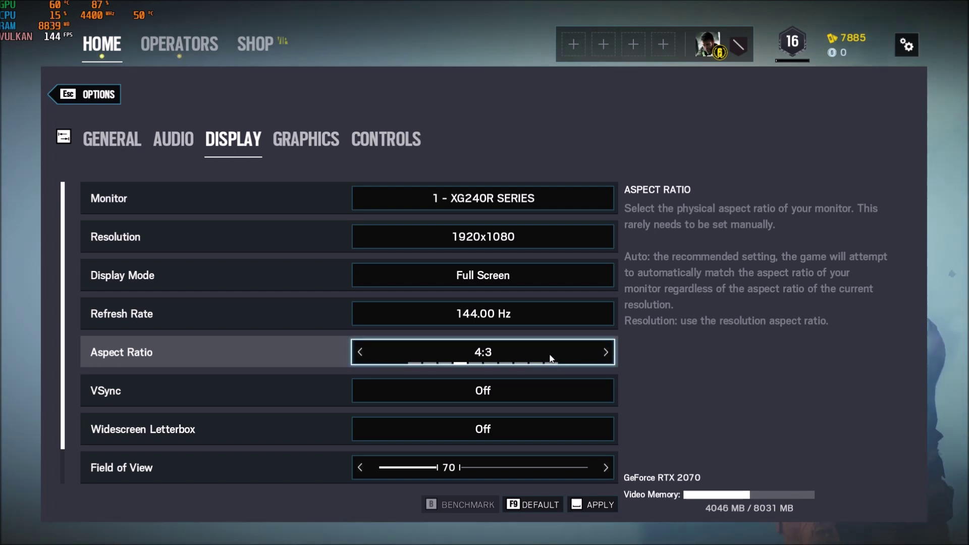
{"action": "left_click", "coordinate": [359, 352]}
{"action": "left_click", "coordinate": [359, 352]}
{"action": "left_click", "coordinate": [358, 352]}
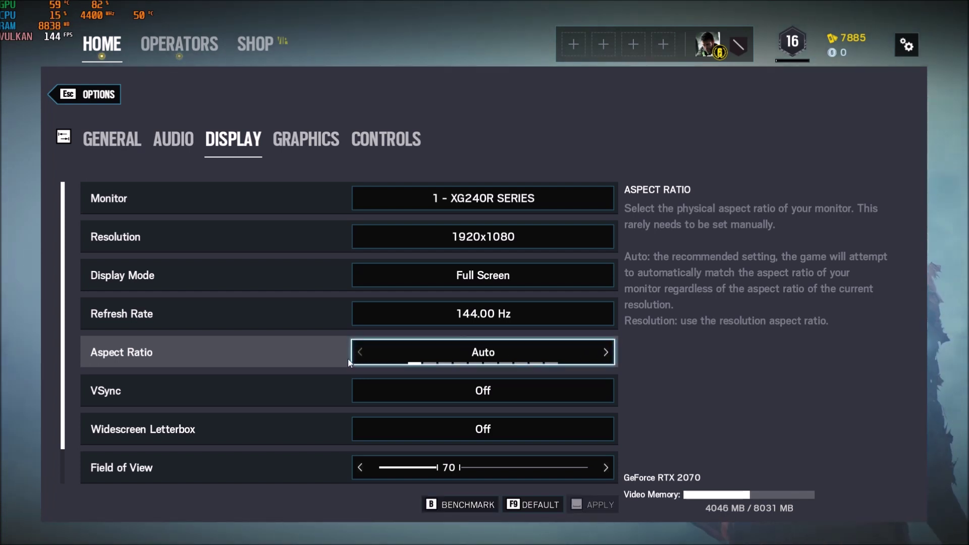
Look over the remaining display settings down to Field of View and open the Graphics settings.
{"action": "scroll", "coordinate": [318, 362], "scroll_direction": "down", "scroll_amount": 1}
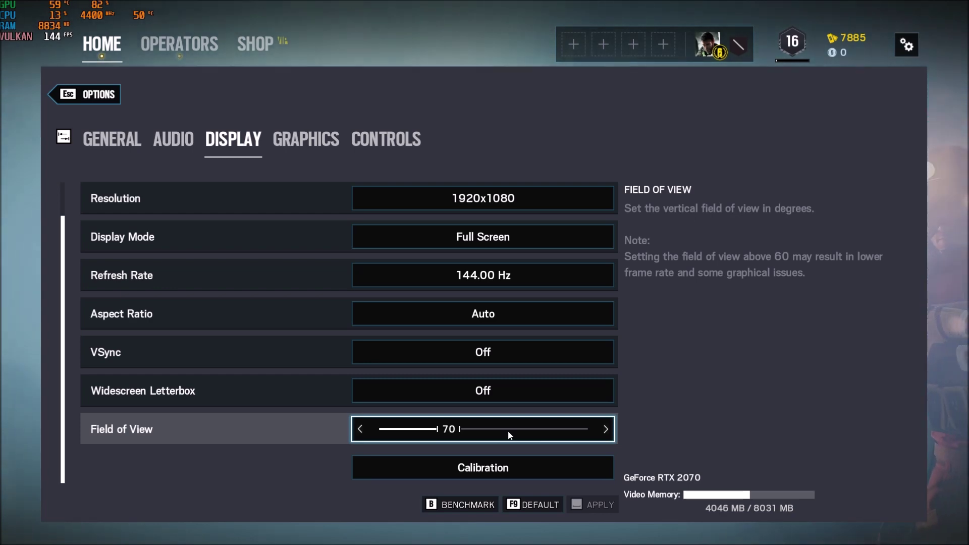
{"action": "left_click", "coordinate": [299, 147]}
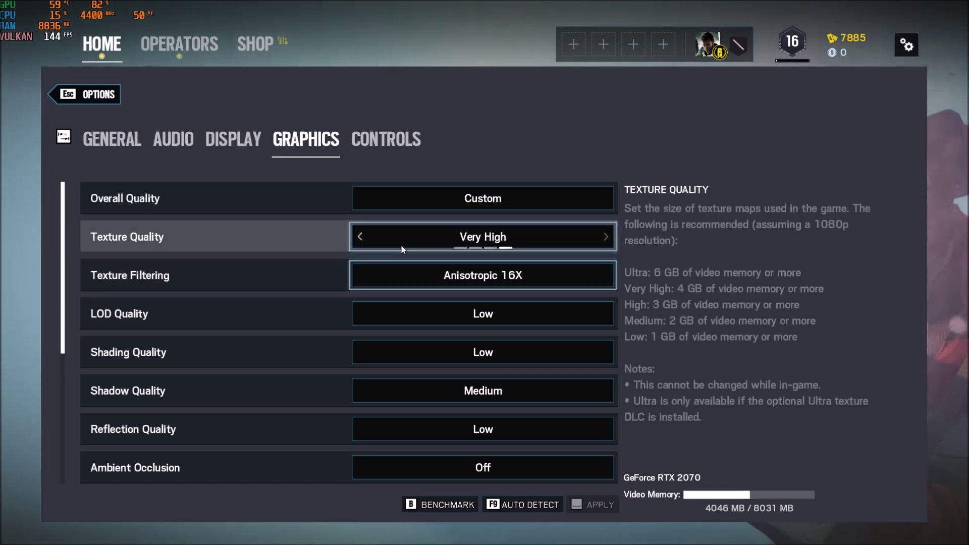
Lower Texture Quality to Low and Texture Filtering to Linear.
{"action": "left_click", "coordinate": [360, 235]}
{"action": "left_click", "coordinate": [359, 276]}
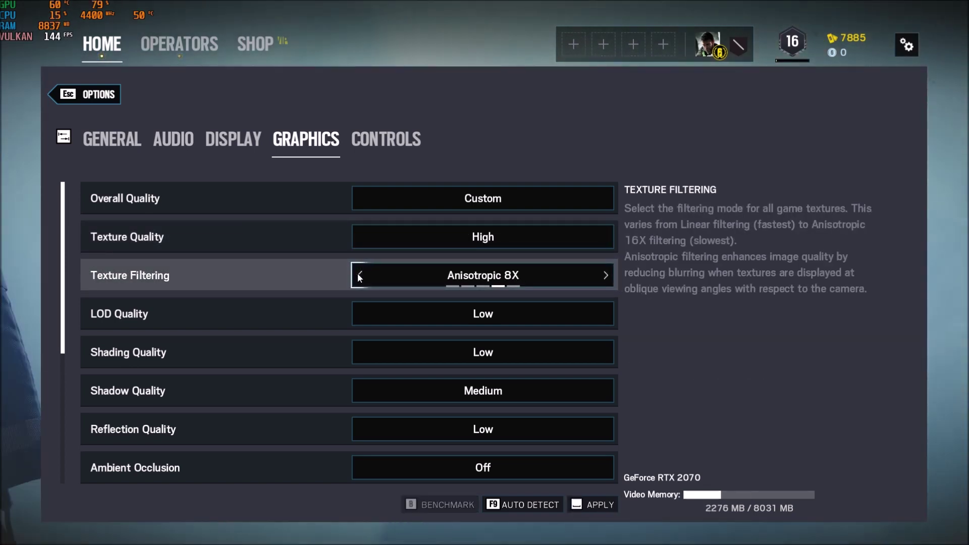
{"action": "left_click", "coordinate": [358, 275]}
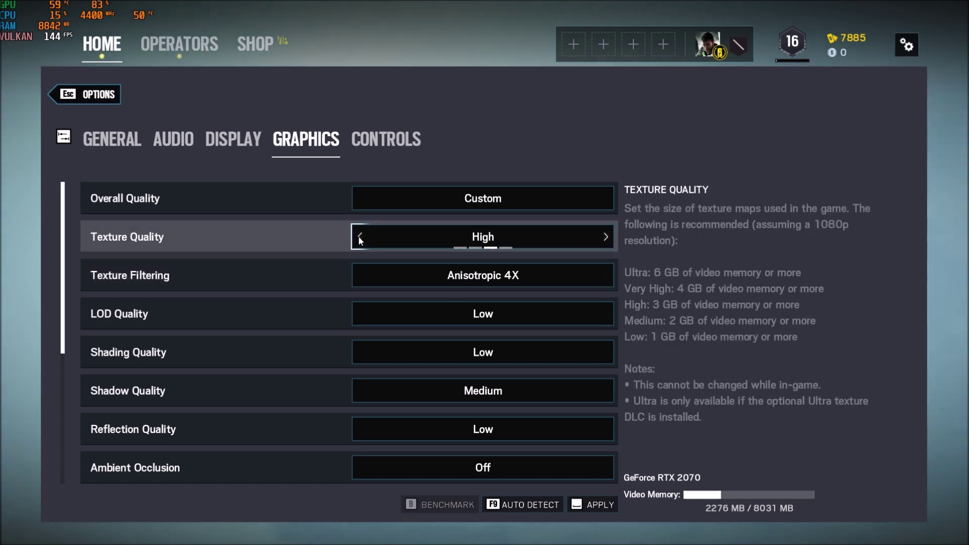
{"action": "left_click", "coordinate": [359, 275]}
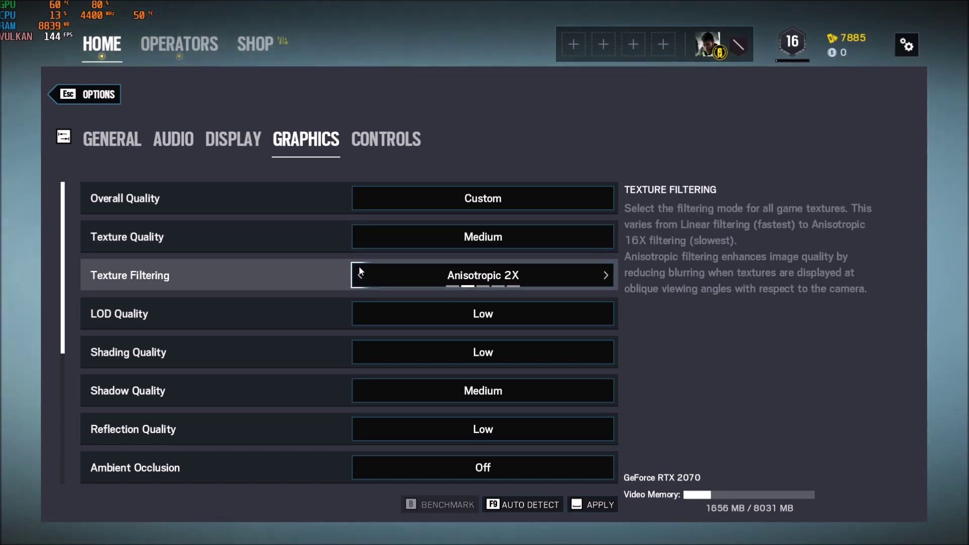
{"action": "left_click", "coordinate": [360, 237]}
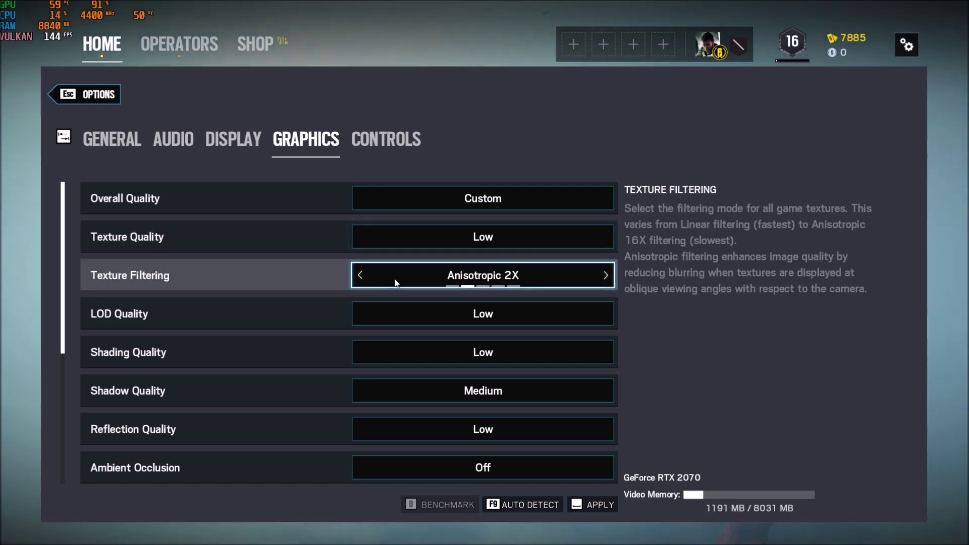
{"action": "left_click", "coordinate": [359, 273]}
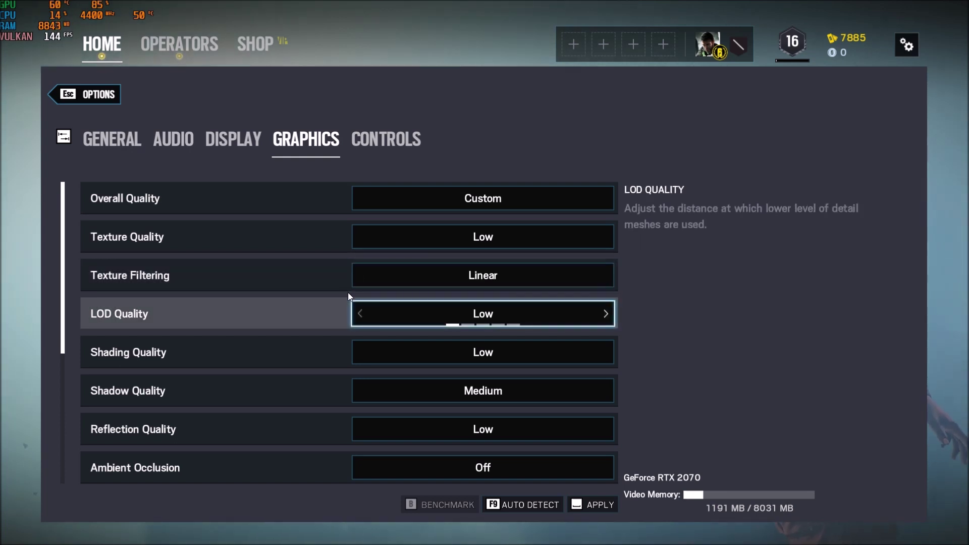
Restore Texture Filtering to Anisotropic 16X and Texture Quality to Very High.
{"action": "left_click", "coordinate": [605, 275]}
{"action": "left_click", "coordinate": [605, 275]}
{"action": "left_click", "coordinate": [604, 275]}
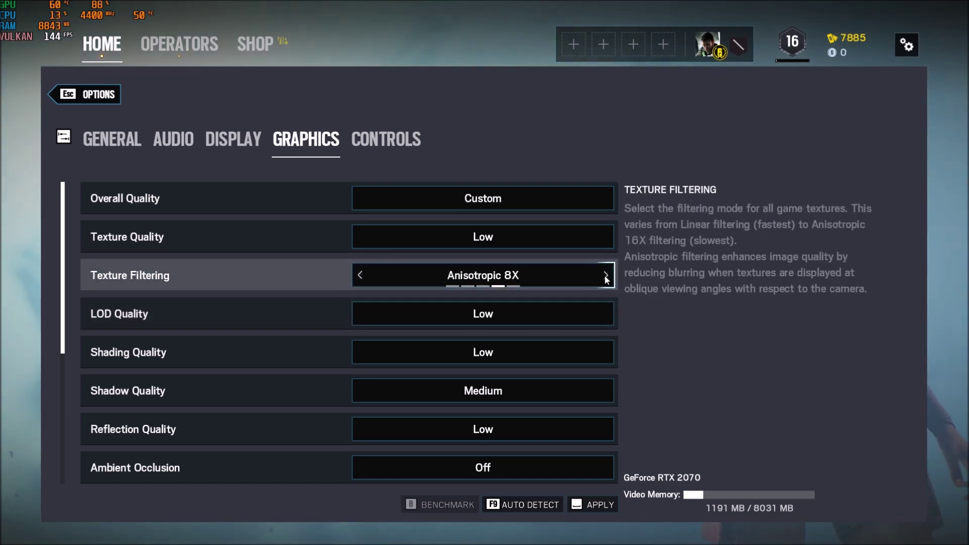
{"action": "left_click", "coordinate": [605, 275]}
{"action": "left_click", "coordinate": [604, 236]}
{"action": "left_click", "coordinate": [605, 236]}
{"action": "left_click", "coordinate": [605, 236]}
Review the remaining graphics settings, including Ambient Occlusion, Lens Effects, Zoom-In Depth of Field and Anti-Aliasing.
{"action": "scroll", "coordinate": [419, 309], "scroll_direction": "down", "scroll_amount": 2}
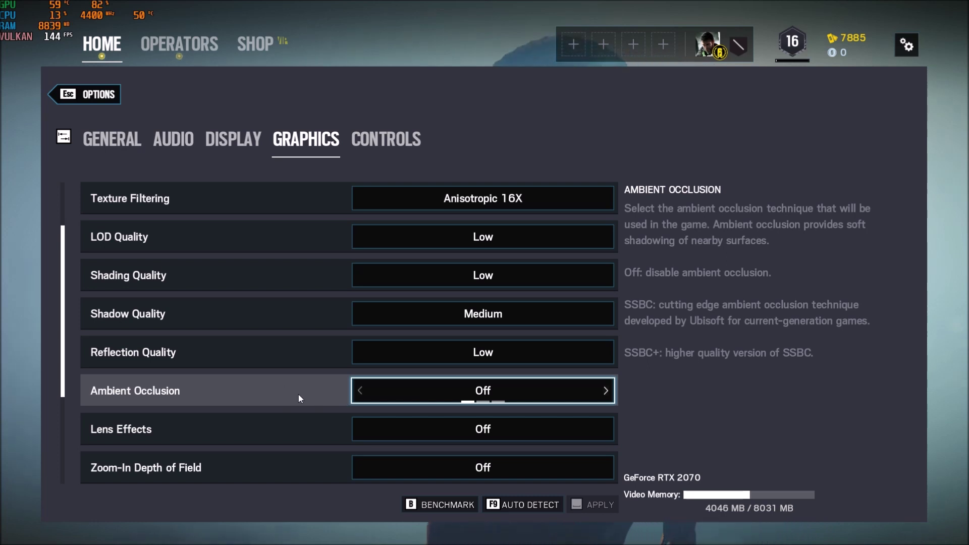
{"action": "scroll", "coordinate": [282, 395], "scroll_direction": "down", "scroll_amount": 2}
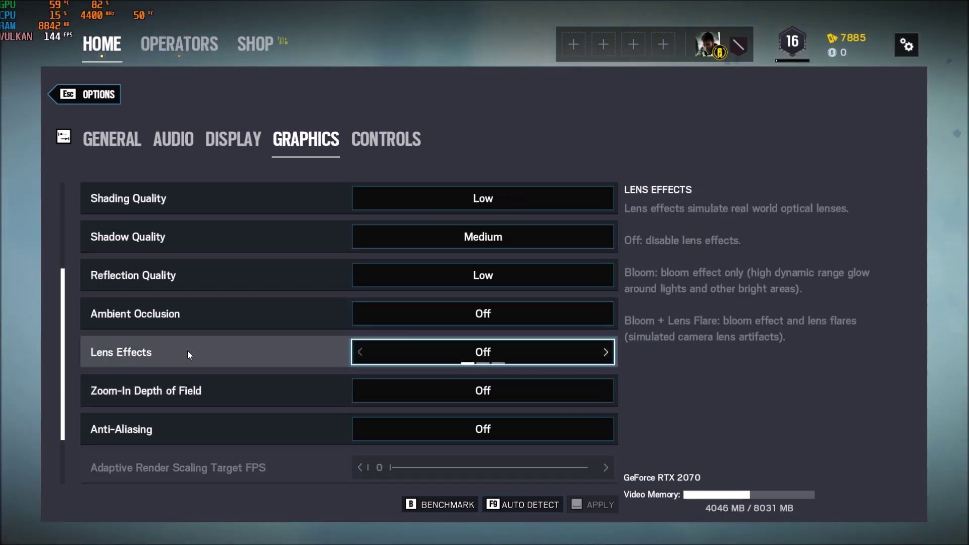